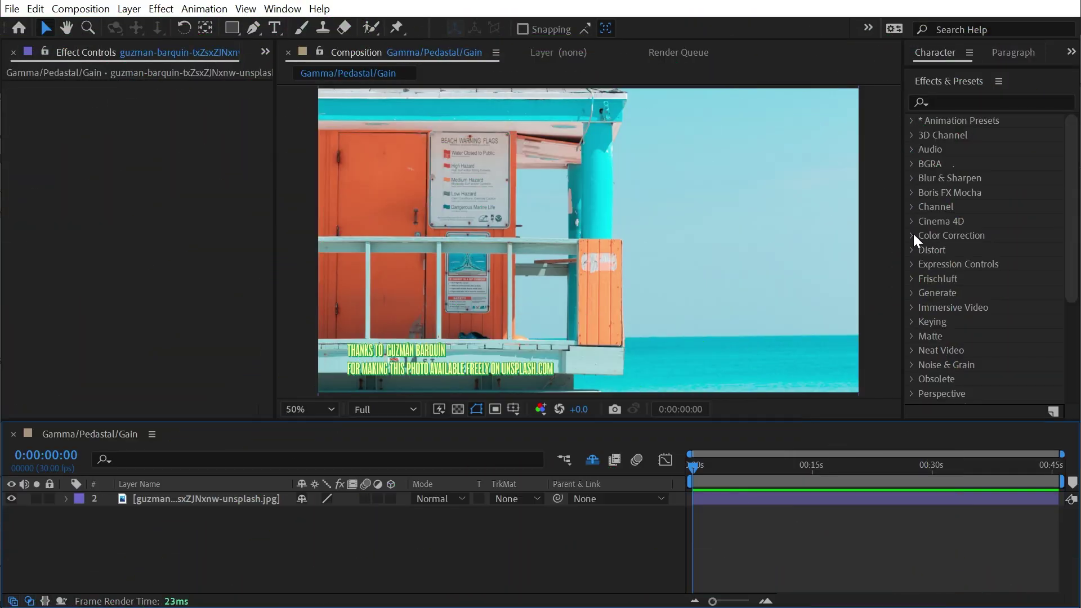
{"action": "scroll", "coordinate": [1025, 230], "scroll_direction": "down", "scroll_amount": 5}
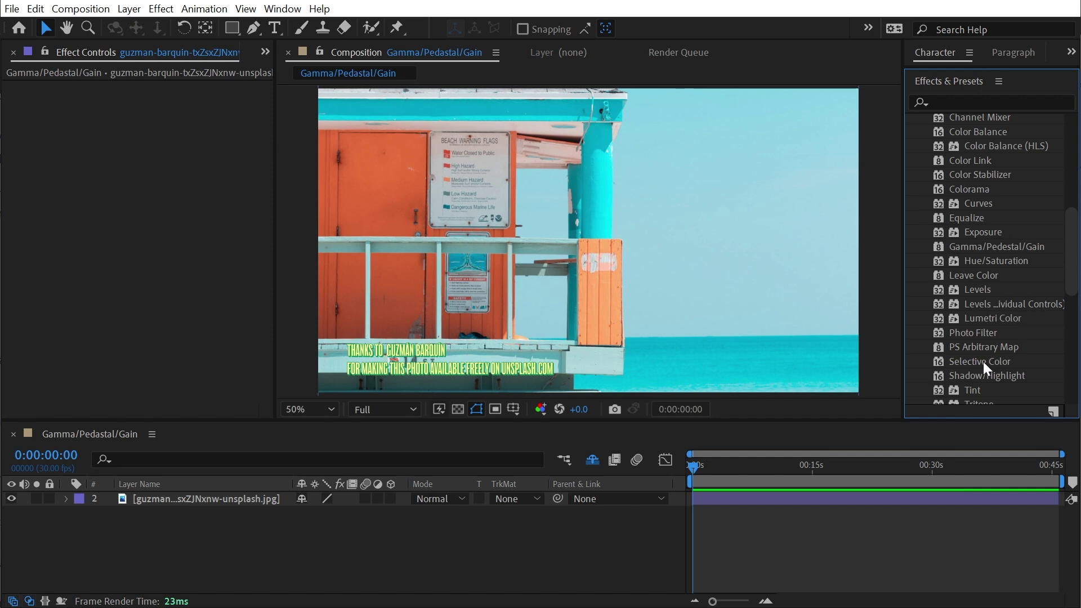
Drag Selective Color onto the beach hut photo in the Composition viewer.
{"action": "left_click_drag", "start_coordinate": [982, 362], "coordinate": [622, 268]}
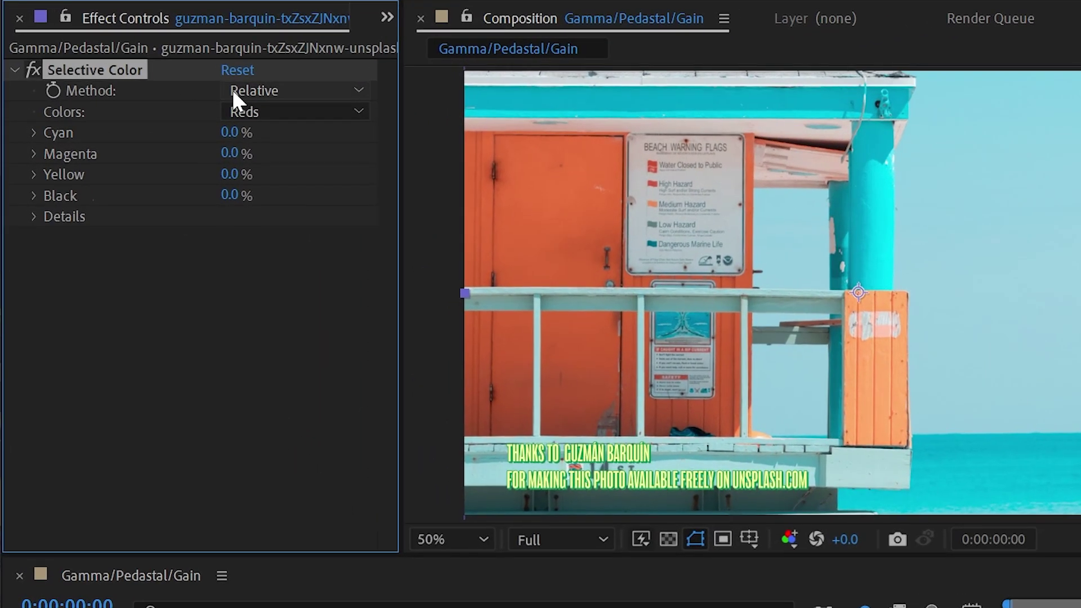
{"action": "left_click", "coordinate": [233, 93]}
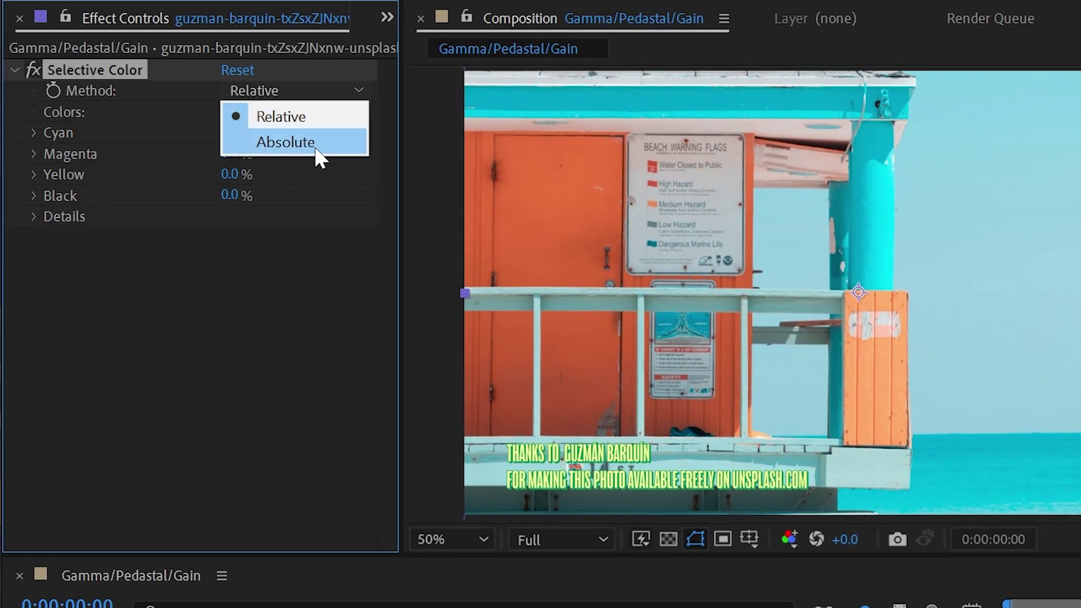
{"action": "left_click", "coordinate": [271, 115]}
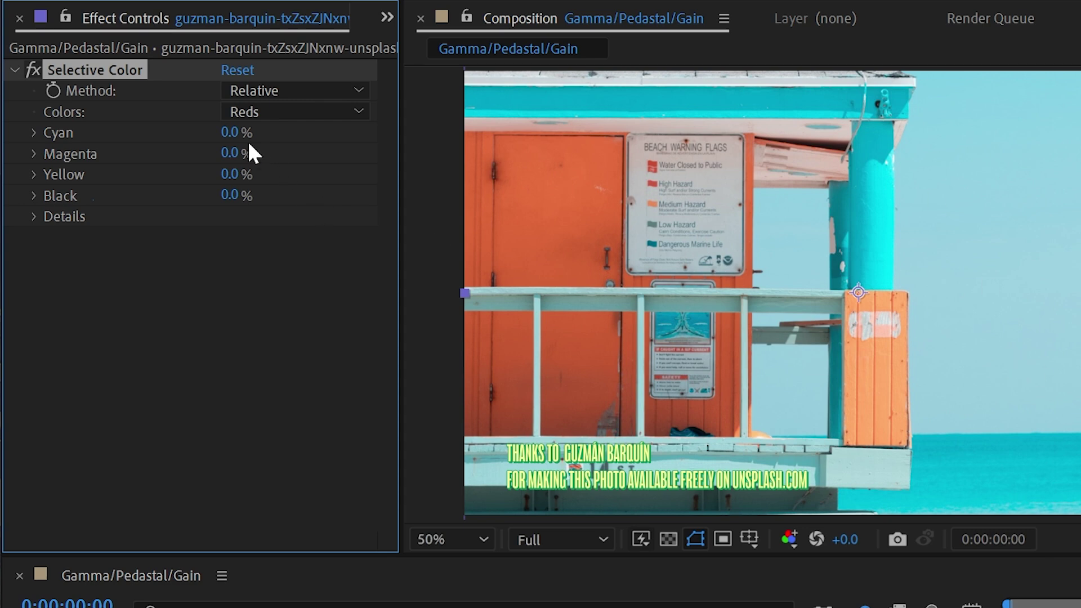
Try Reds values: Cyan 10%, then Cyan and Black at -100%, undoing the extremes.
{"action": "left_click", "coordinate": [232, 132]}
{"action": "type", "text": "10"}
{"action": "key", "text": "Return"}
{"action": "left_click_drag", "start_coordinate": [235, 134], "coordinate": [350, 147]}
{"action": "key", "text": "ctrl+z"}
{"action": "left_click_drag", "start_coordinate": [231, 174], "coordinate": [81, 179]}
{"action": "key", "text": "ctrl+z"}
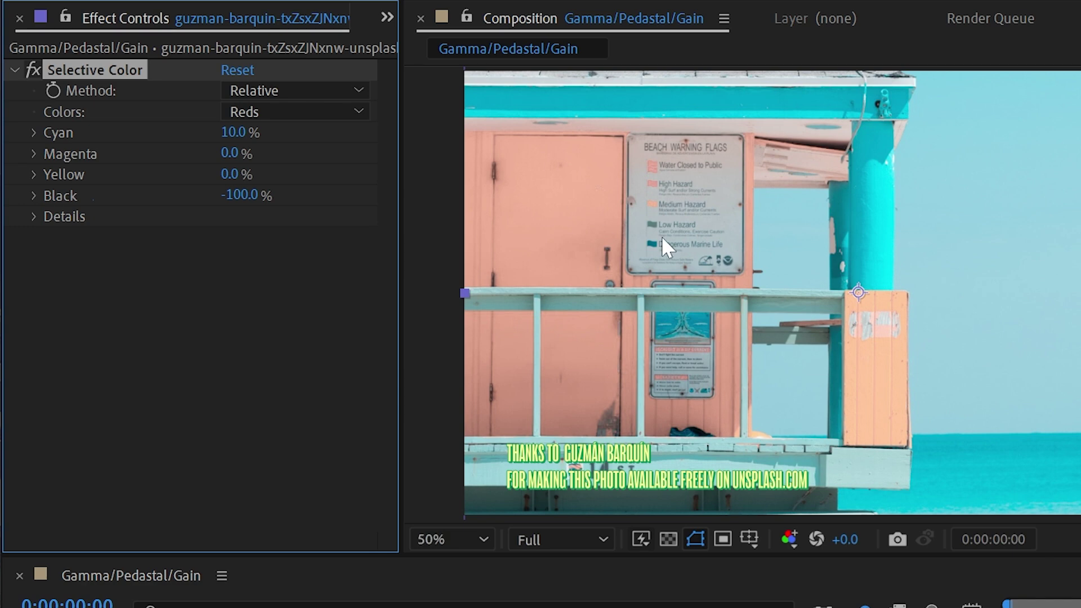
Reset Selective Color, switch Method to Absolute, and scrub Reds Cyan back toward 0%.
{"action": "left_click", "coordinate": [237, 70]}
{"action": "left_click", "coordinate": [278, 89]}
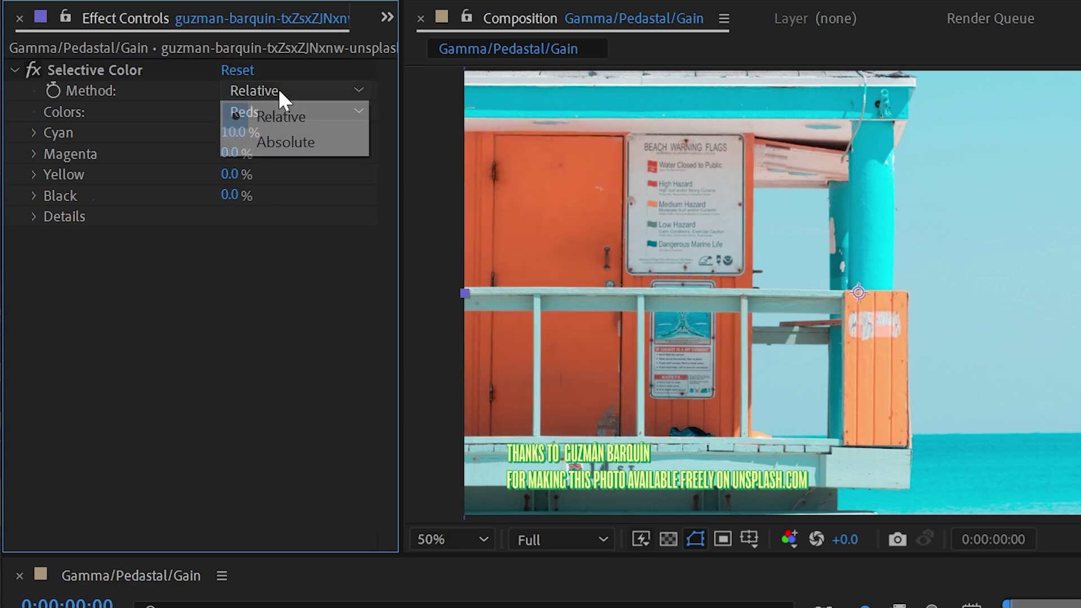
{"action": "left_click", "coordinate": [288, 143]}
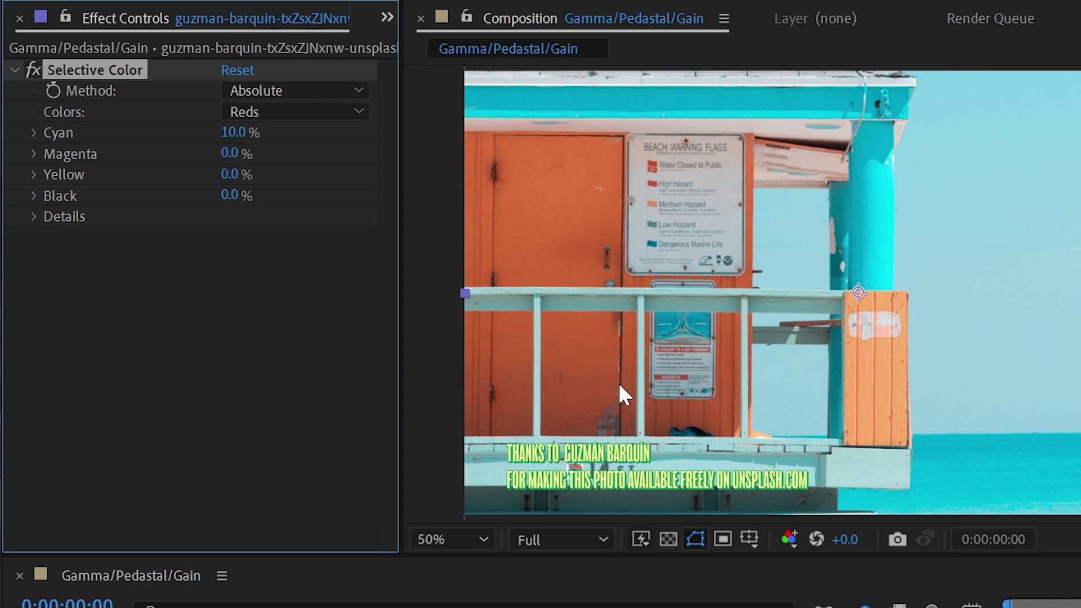
{"action": "left_click_drag", "start_coordinate": [240, 133], "coordinate": [234, 133]}
Target Cyans and test raising Cyan and Magenta, undoing the Magenta change.
{"action": "left_click", "coordinate": [243, 111]}
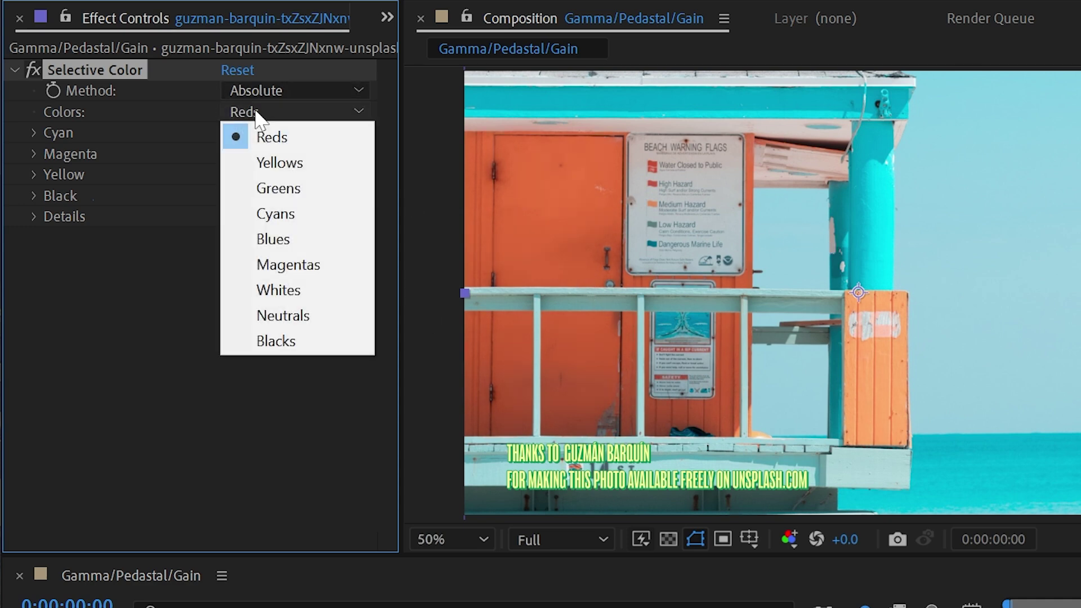
{"action": "left_click", "coordinate": [293, 214]}
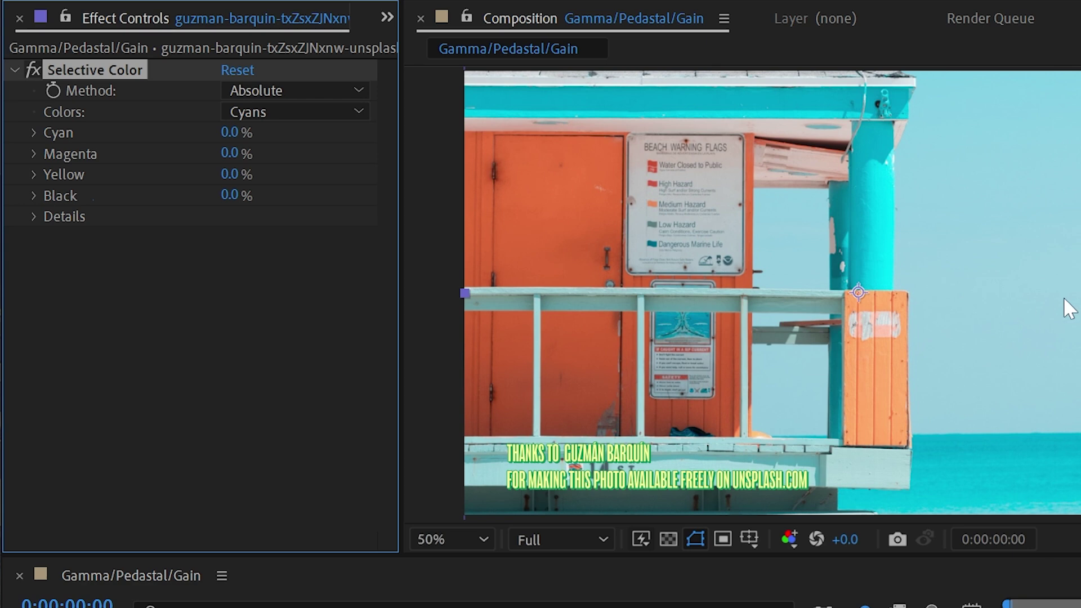
{"action": "left_click_drag", "start_coordinate": [230, 133], "coordinate": [308, 137]}
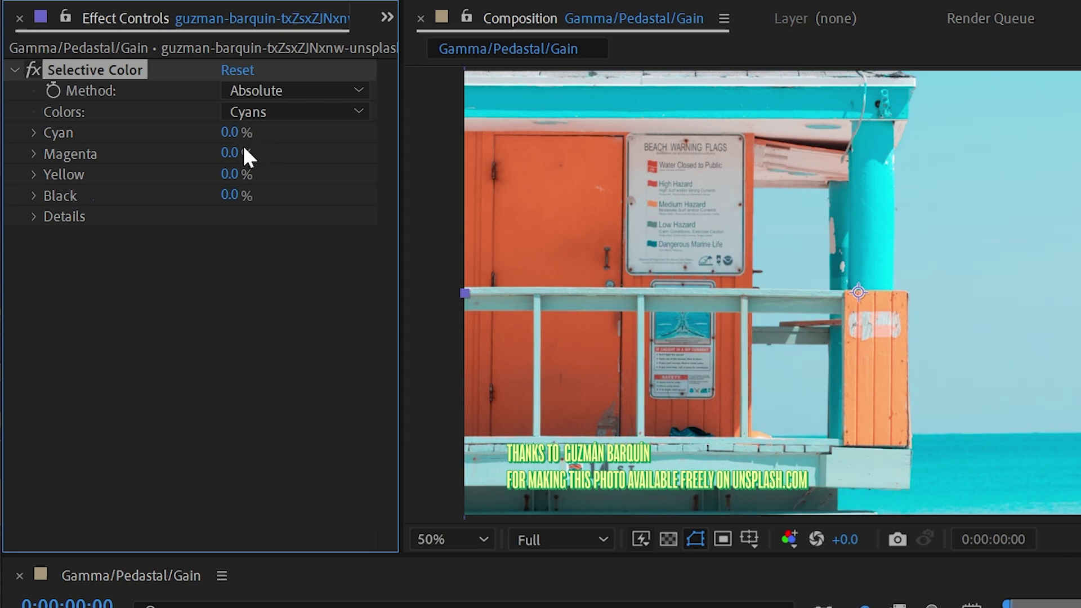
{"action": "left_click_drag", "start_coordinate": [246, 153], "coordinate": [285, 174]}
{"action": "key", "text": "ctrl+z"}
Keep Cyans as the colour range and expand Details to show the Reds adjustments.
{"action": "left_click", "coordinate": [295, 112]}
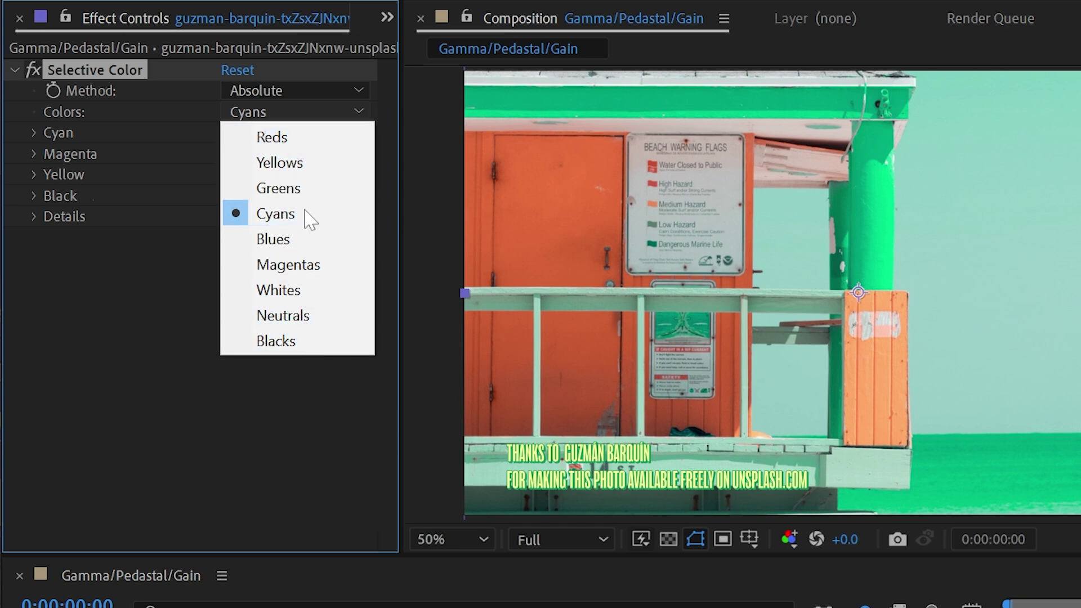
{"action": "left_click", "coordinate": [96, 130]}
{"action": "left_click", "coordinate": [33, 216]}
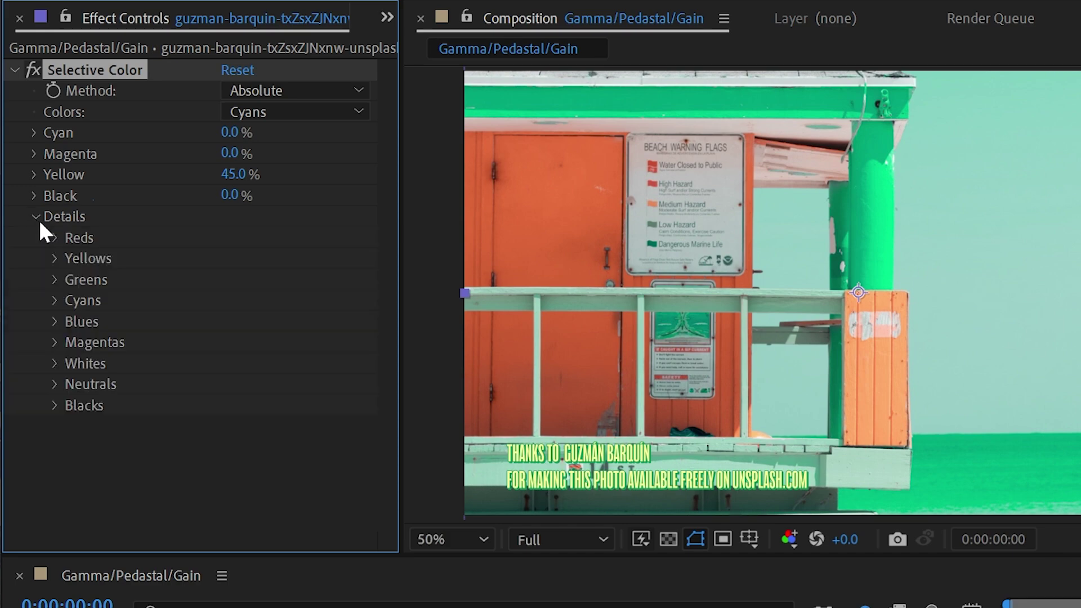
{"action": "left_click", "coordinate": [55, 239]}
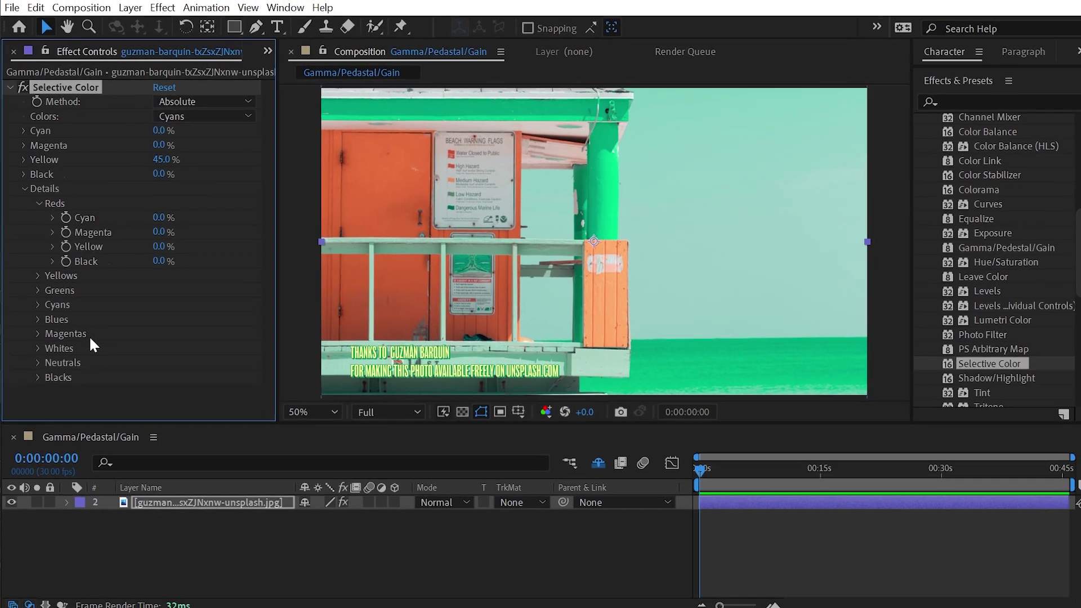
Show the layer's Selective Color and Details groups in the timeline via E, selecting Method.
{"action": "left_click", "coordinate": [162, 502]}
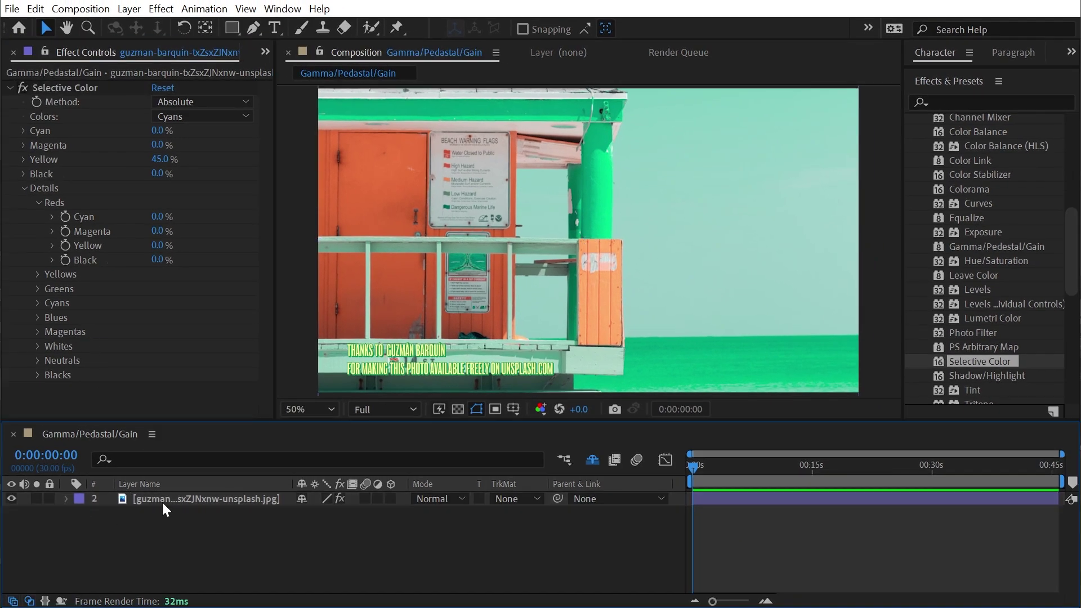
{"action": "key", "text": "e"}
{"action": "left_click", "coordinate": [95, 514]}
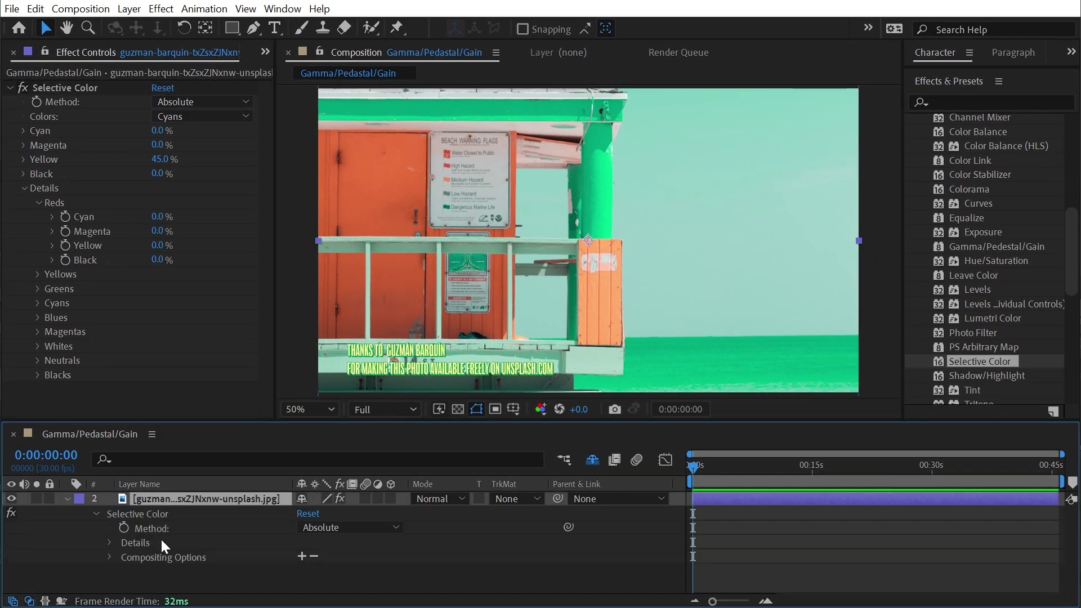
{"action": "left_click", "coordinate": [108, 542]}
{"action": "scroll", "coordinate": [151, 518], "scroll_direction": "down", "scroll_amount": 2}
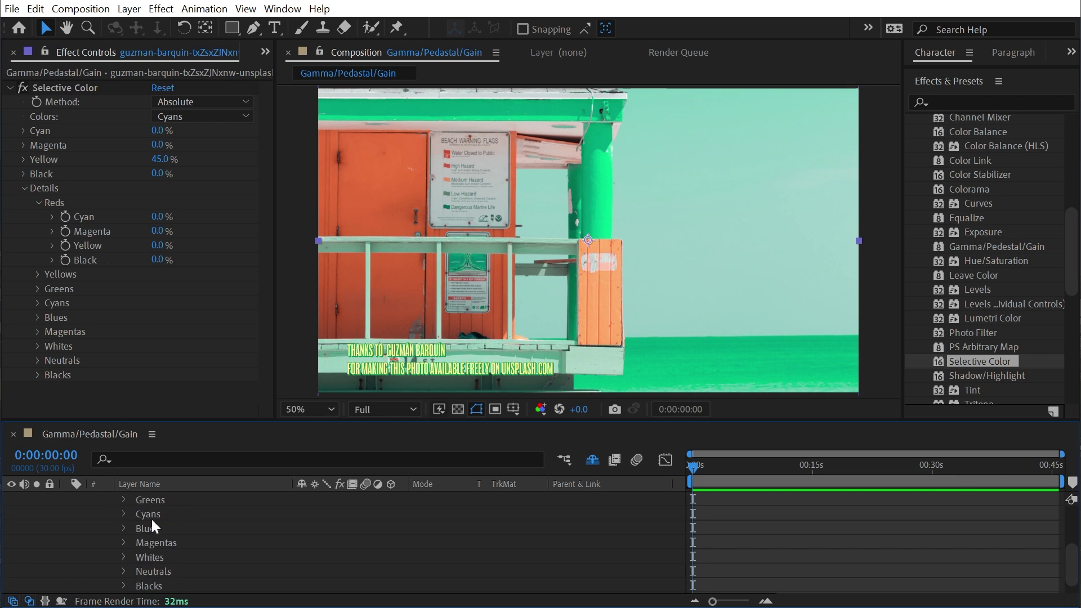
{"action": "scroll", "coordinate": [151, 518], "scroll_direction": "up", "scroll_amount": 2}
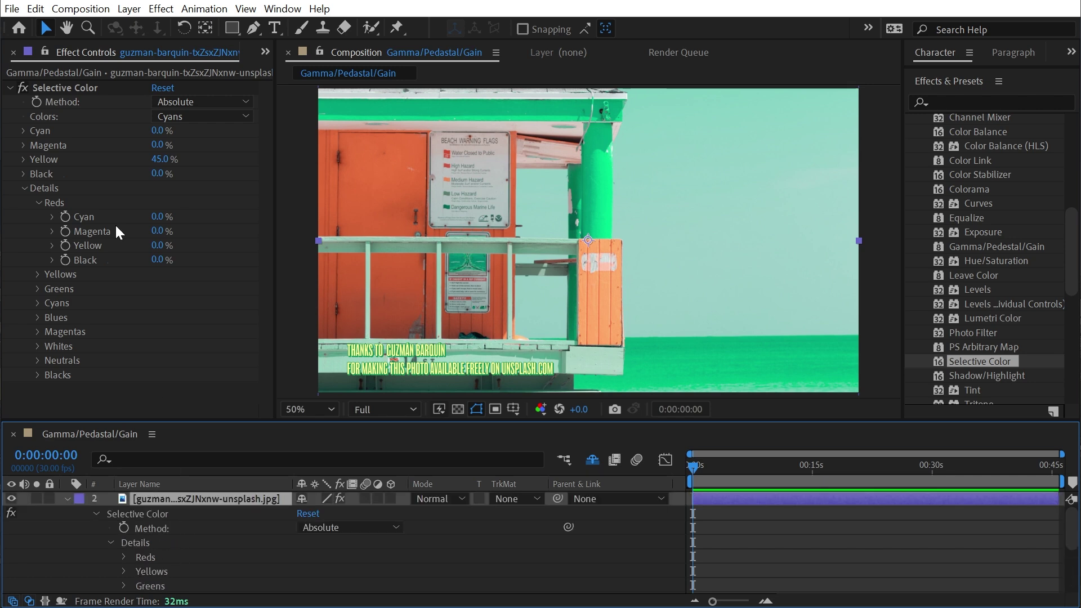
{"action": "left_click", "coordinate": [156, 533]}
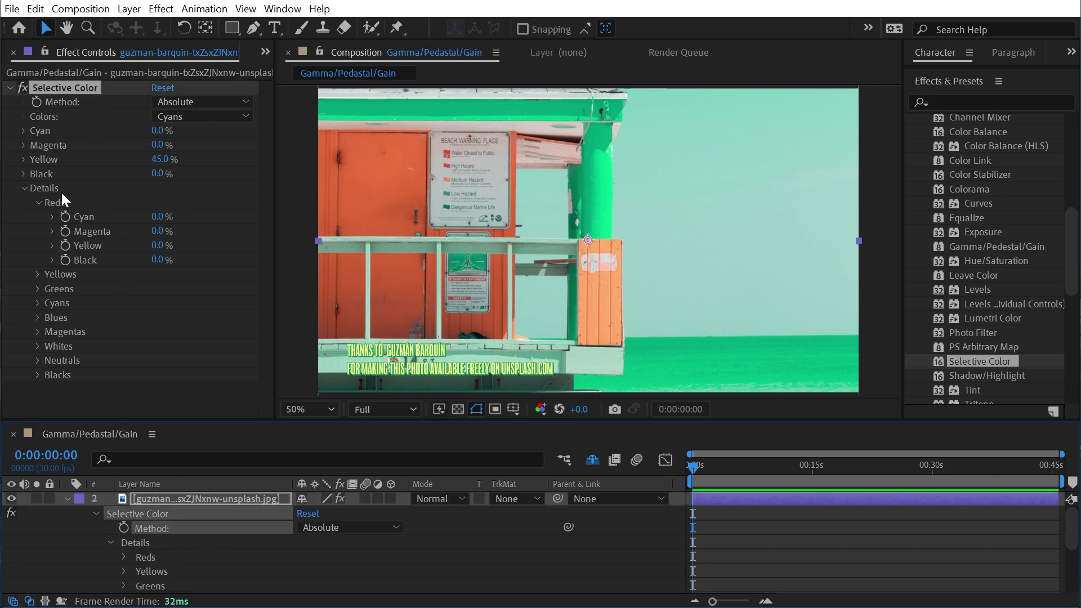
{"action": "left_click", "coordinate": [185, 116]}
{"action": "left_click", "coordinate": [80, 120]}
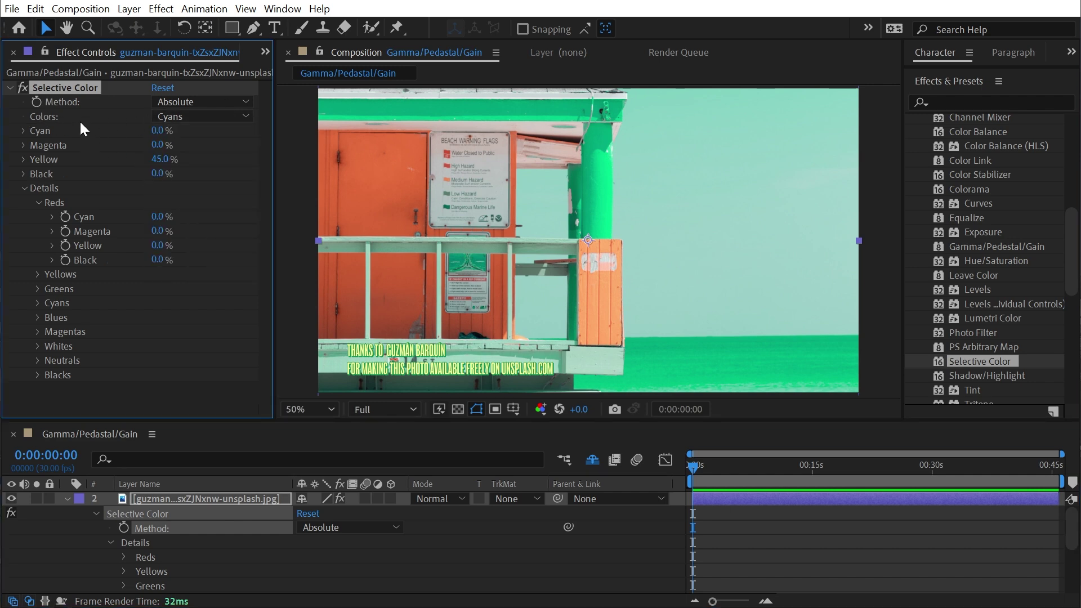